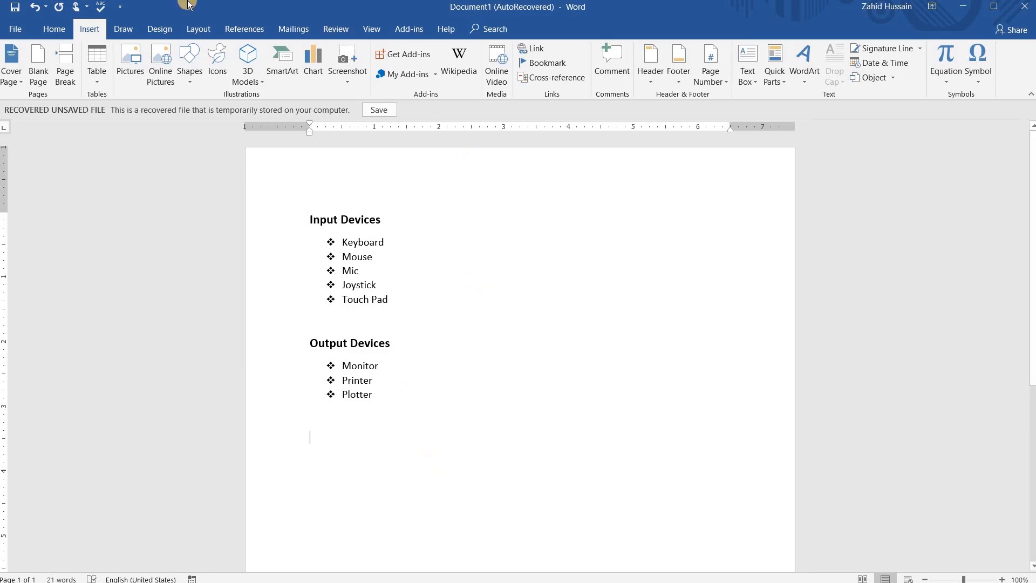
Step: Insert a Radial Cycle SmartArt graphic below the Output Devices list and move it up directly beneath the list
left_click(281, 65)
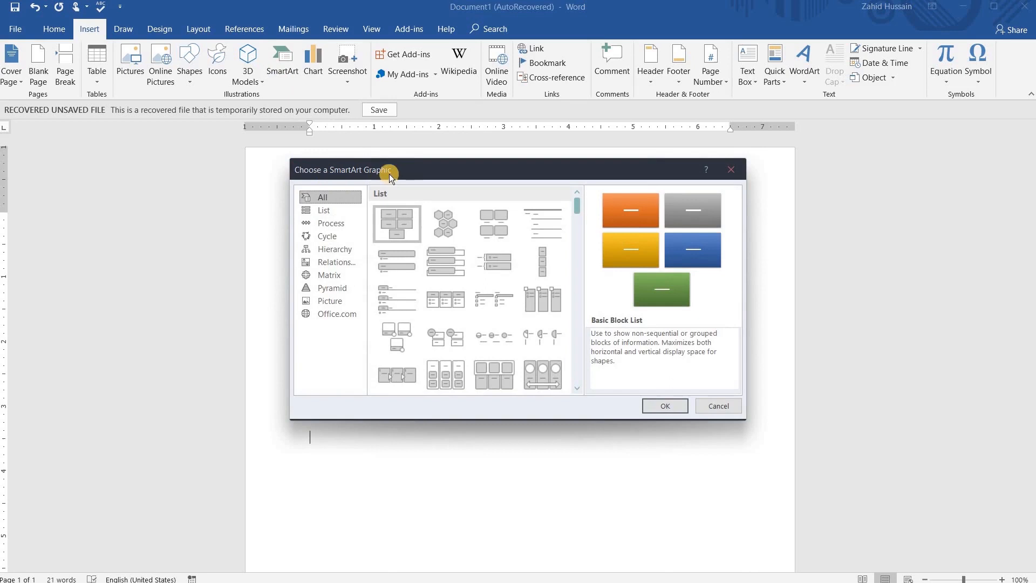
left_click_drag(410, 169, 532, 172)
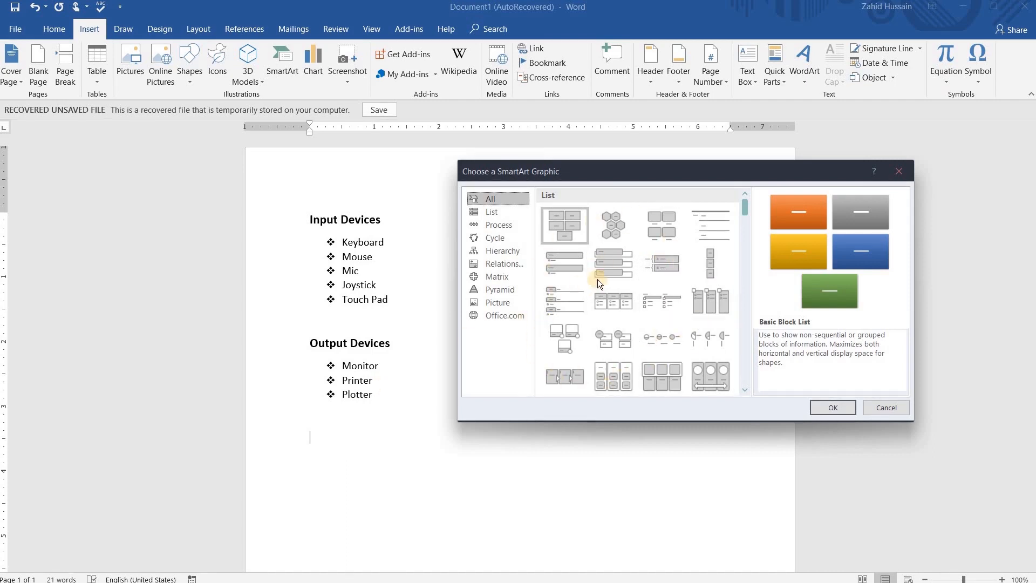
scroll(645, 284, "down", 2)
left_click(509, 239)
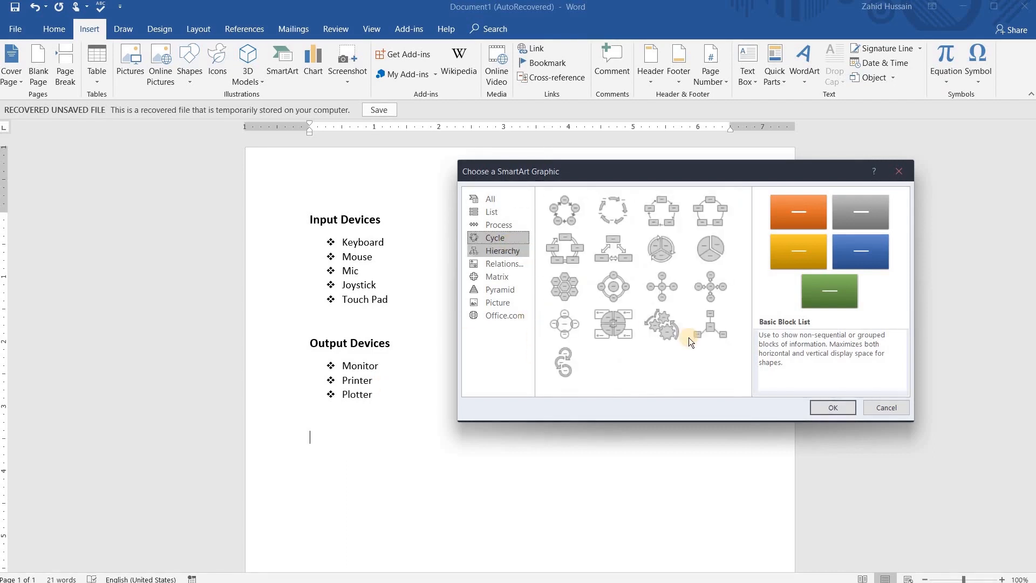
left_click(617, 286)
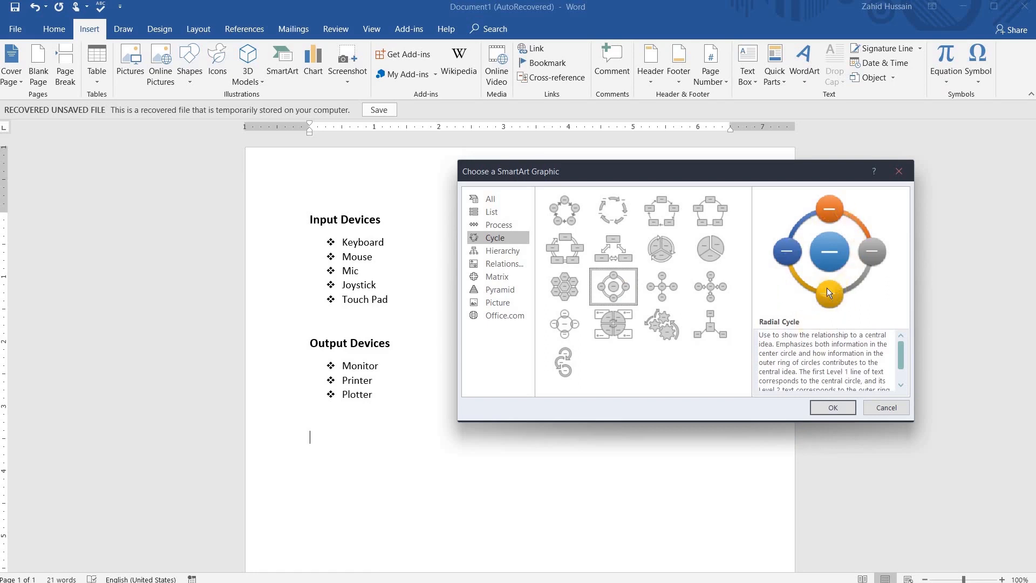
left_click(834, 408)
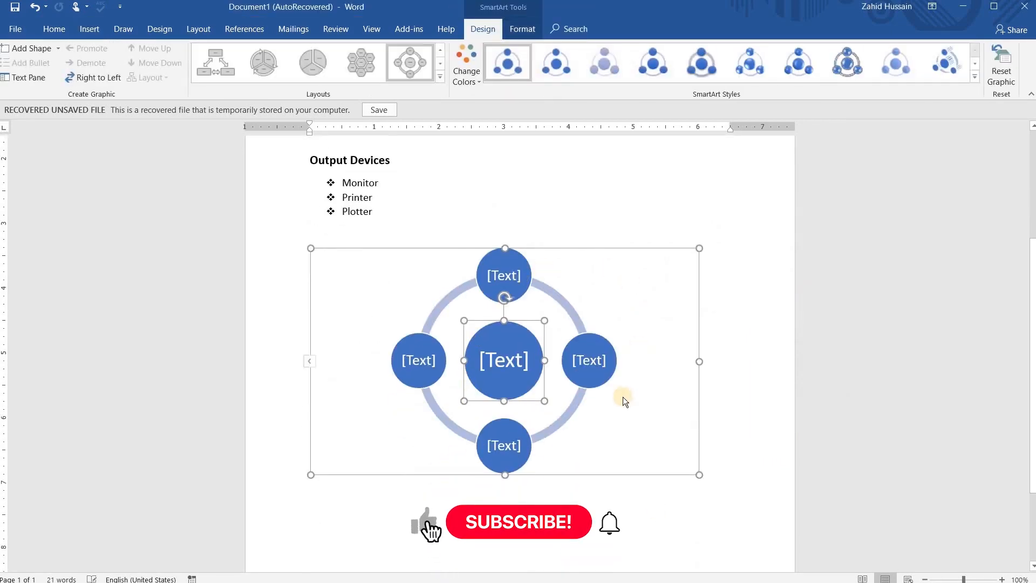
left_click(609, 249)
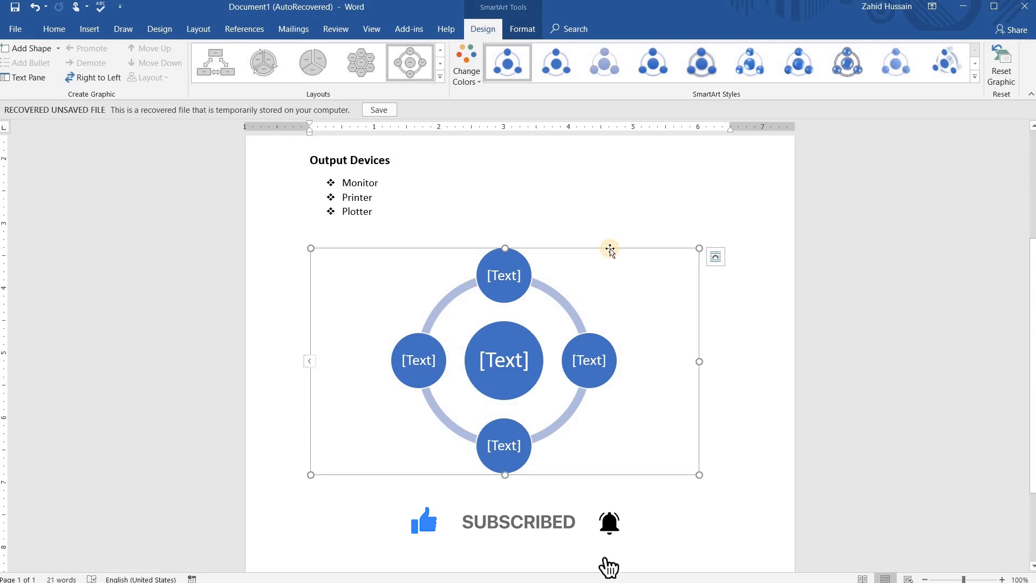
left_click_drag(611, 249, 530, 273)
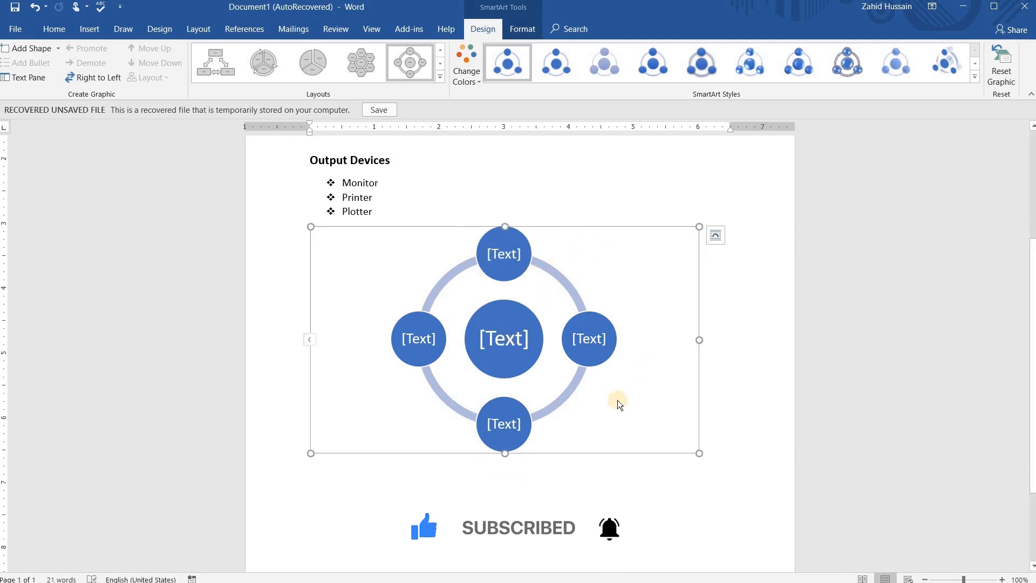
Step: Open the SmartArt text pane and label the central circle "Input Devices"
scroll(462, 328, "up", 5)
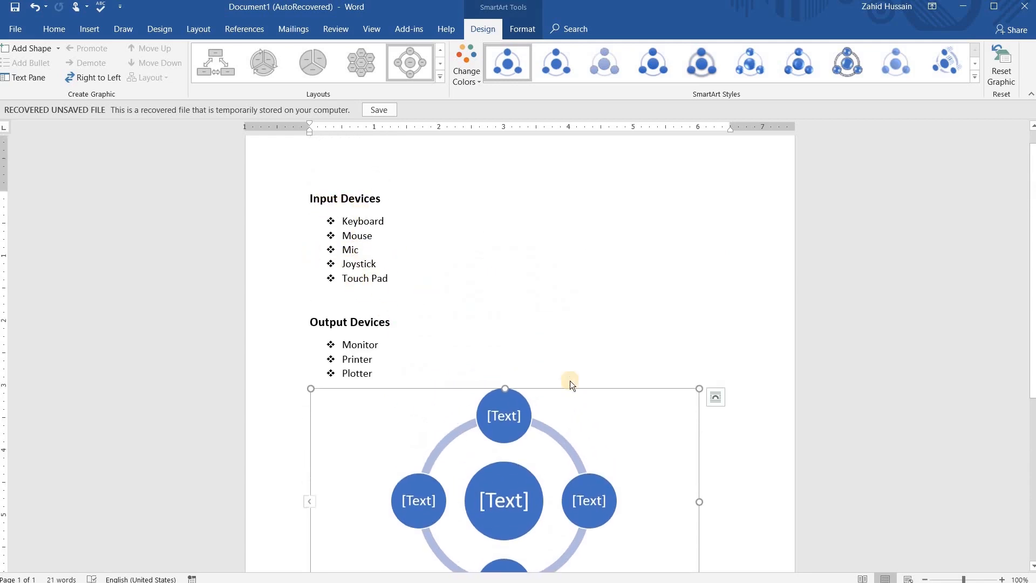
scroll(570, 380, "down", 1)
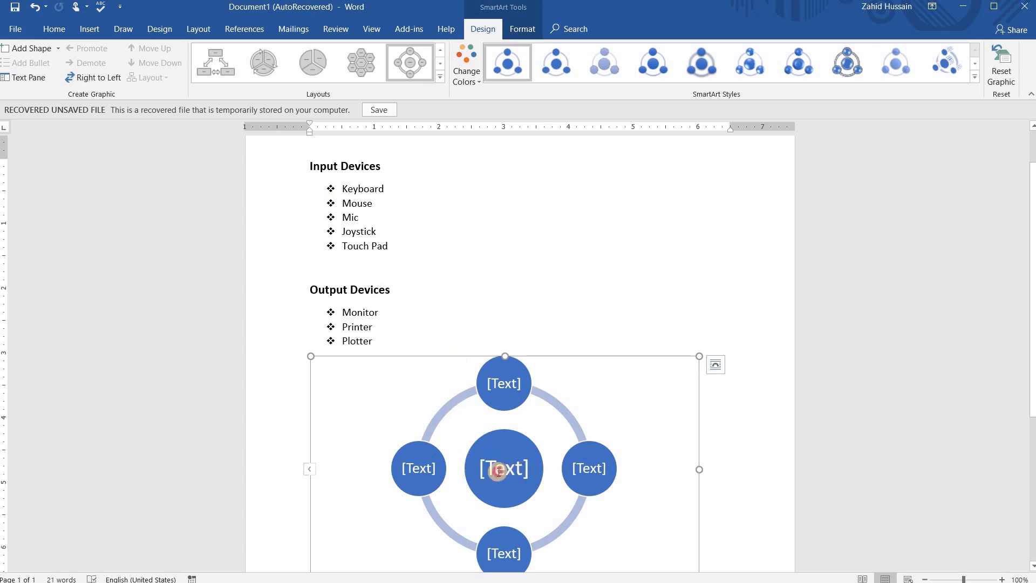
left_click(500, 469)
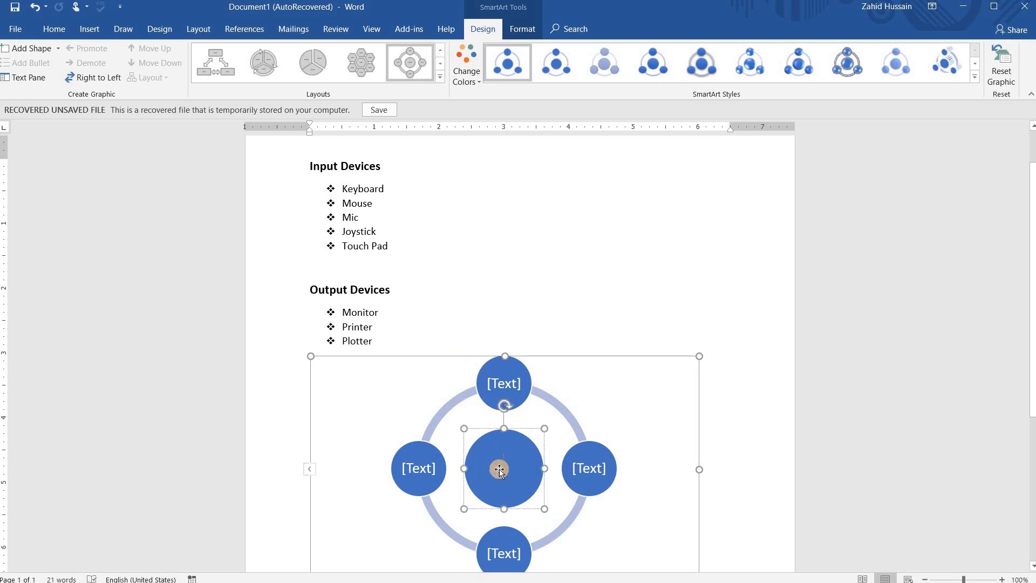
left_click(311, 471)
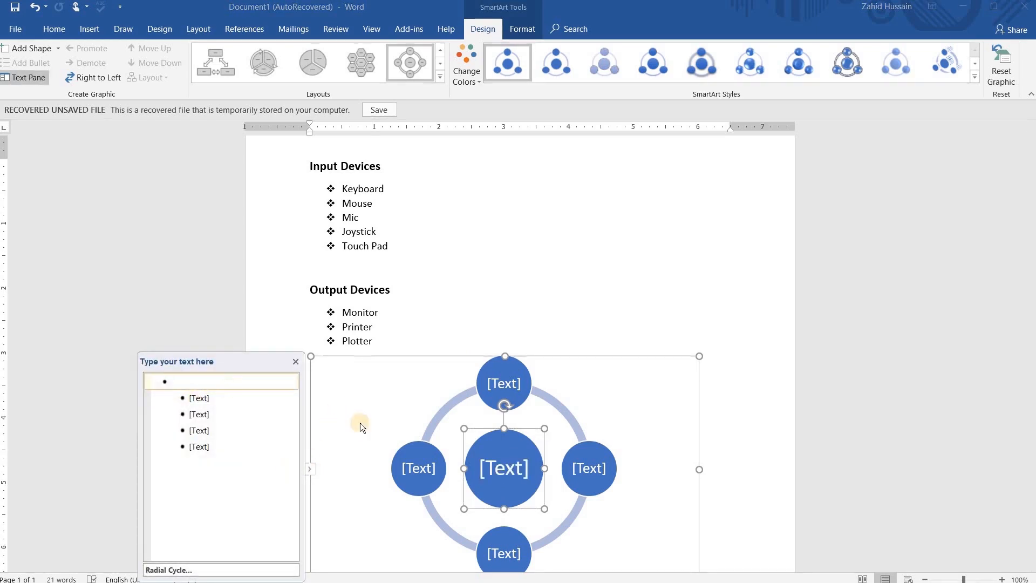
left_click(538, 495)
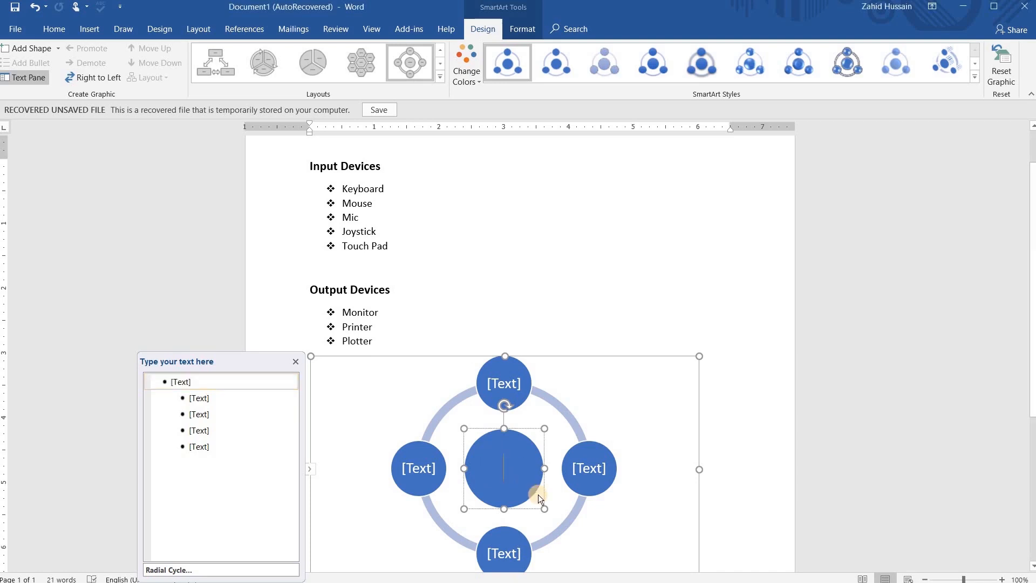
type("Input")
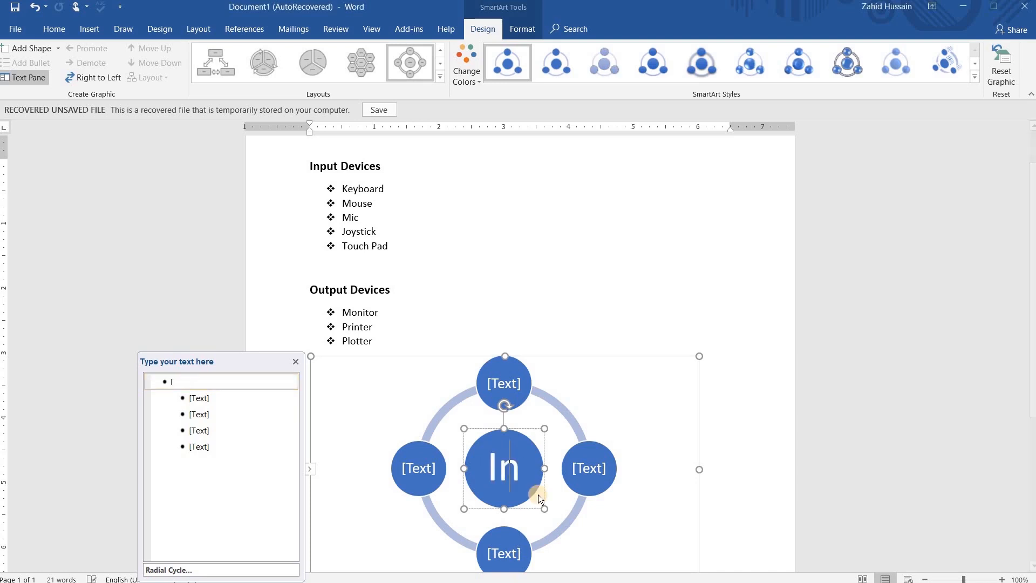
type(" De")
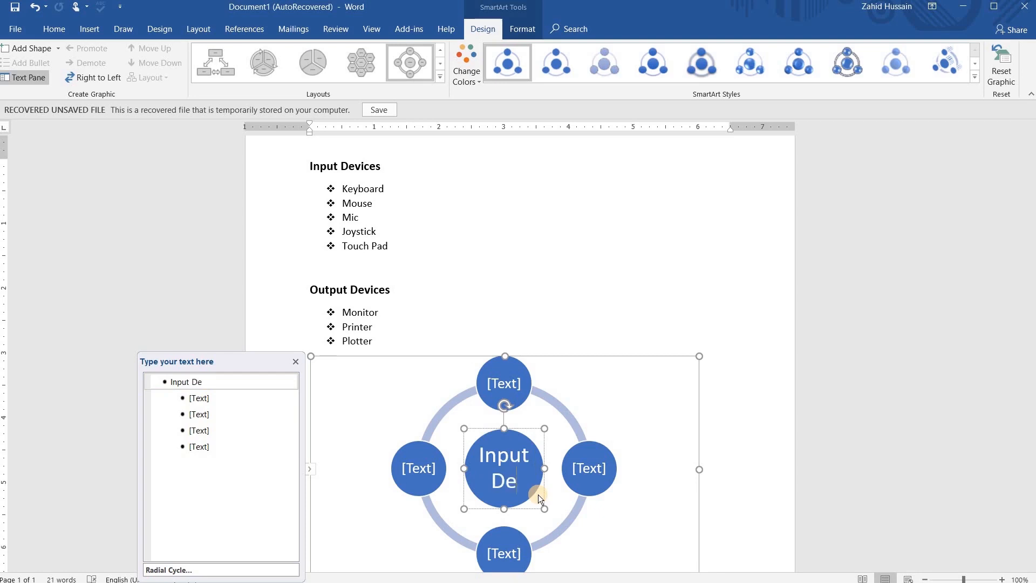
type("vices")
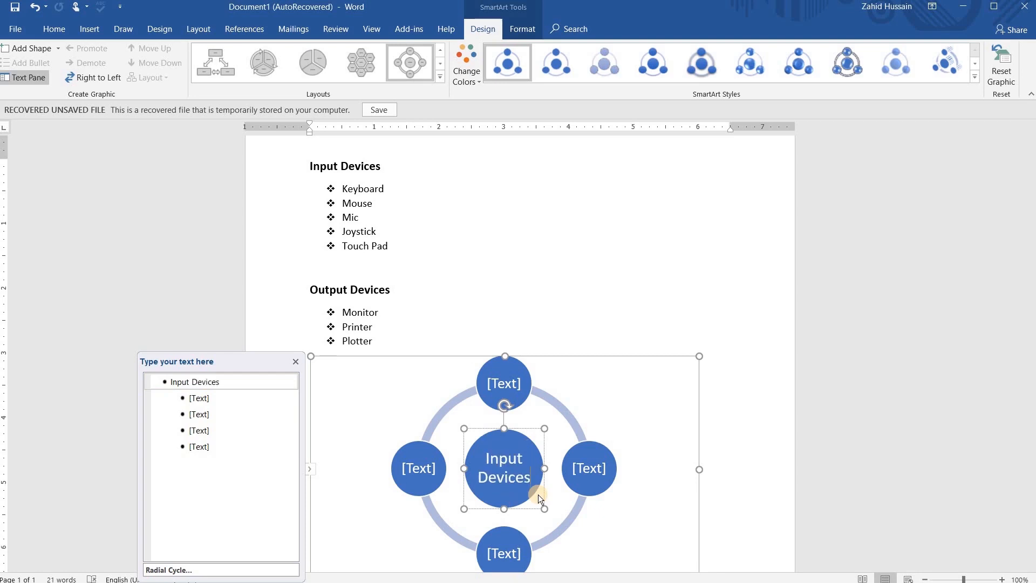
Step: Label the four outer circles Keyboard, Mouse, Mic and Joystick, clockwise from the uppermost one
left_click(201, 398)
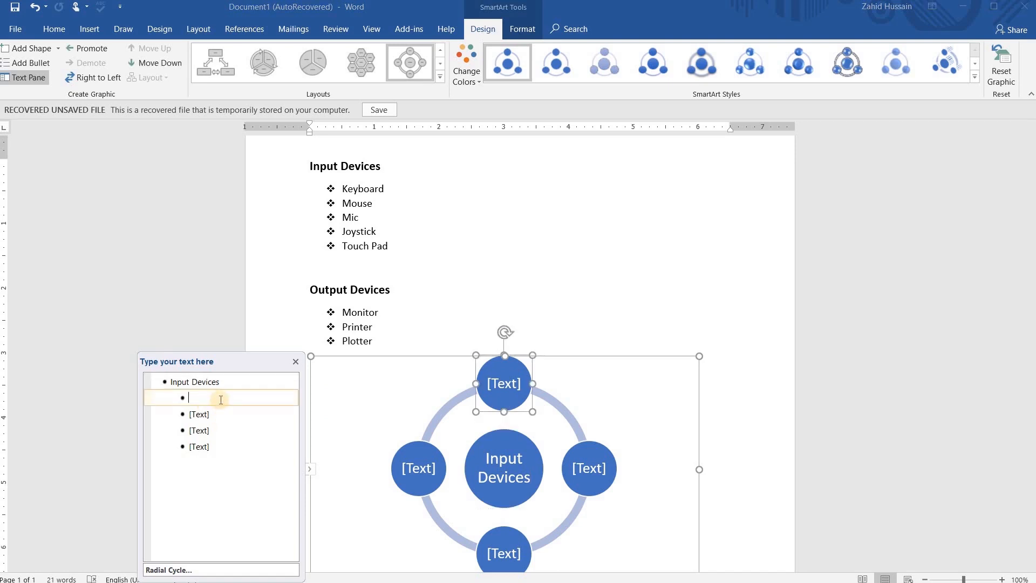
type("Keyboard")
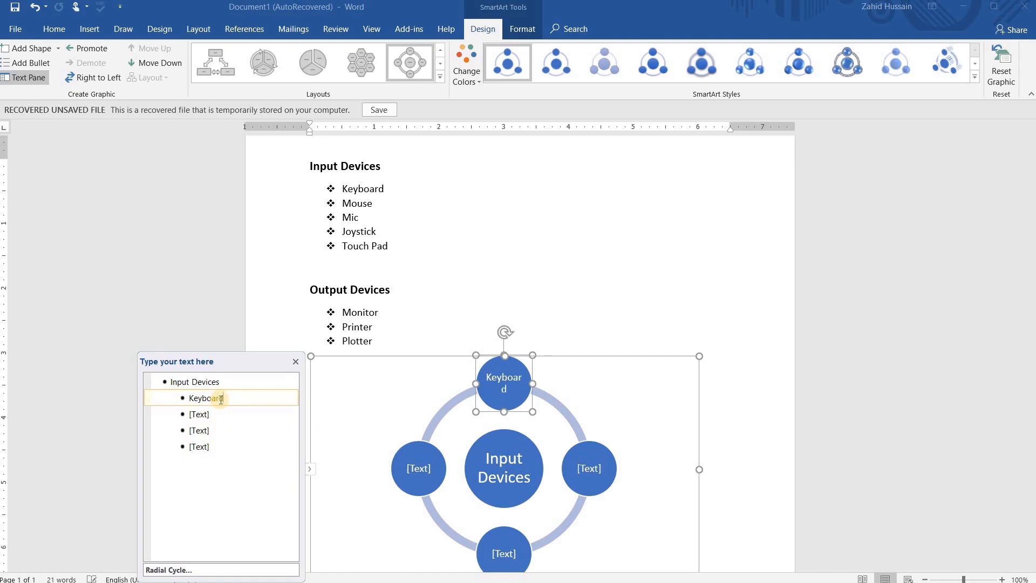
left_click(201, 421)
type("Mouse")
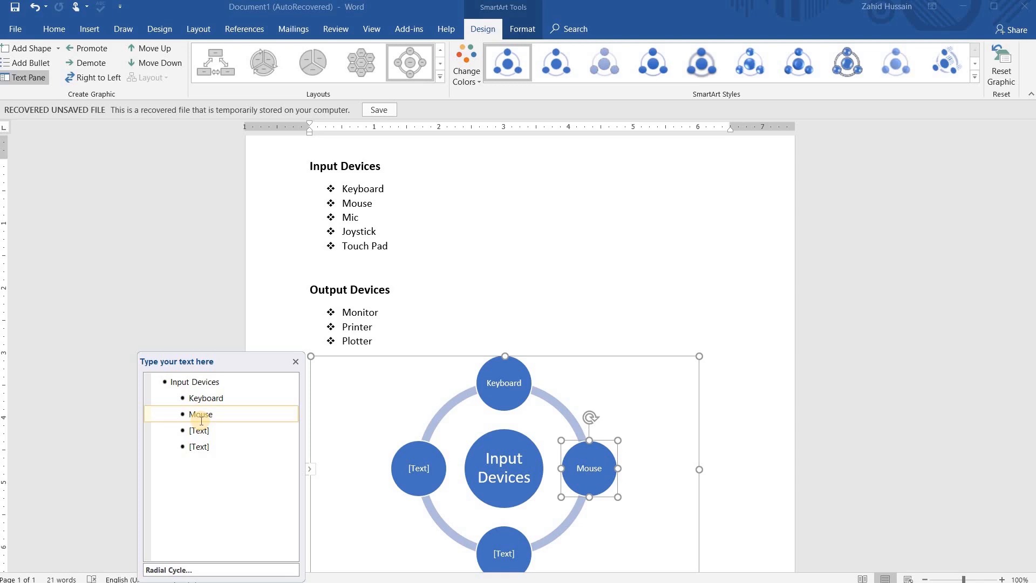
left_click(229, 437)
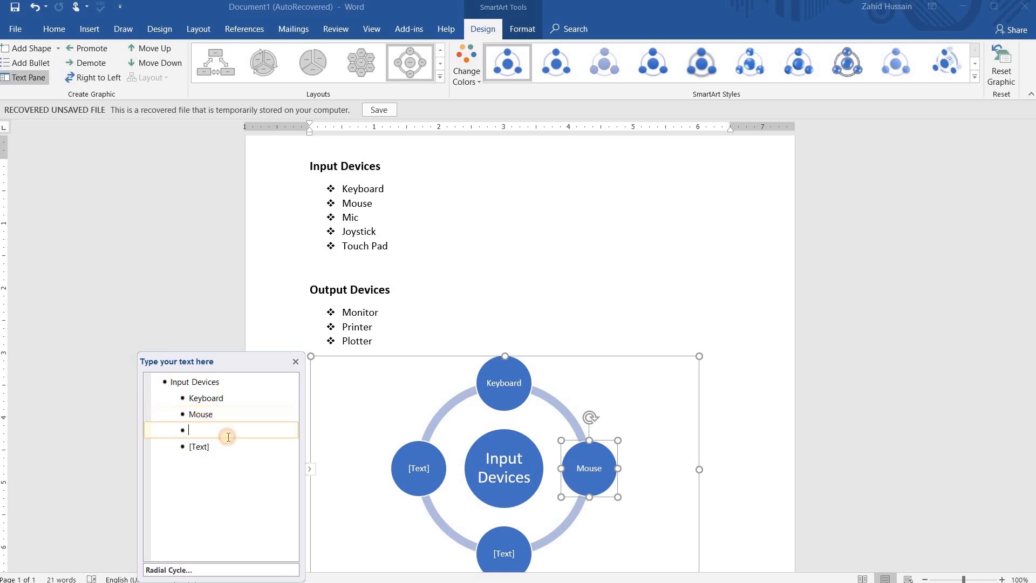
type("Mic")
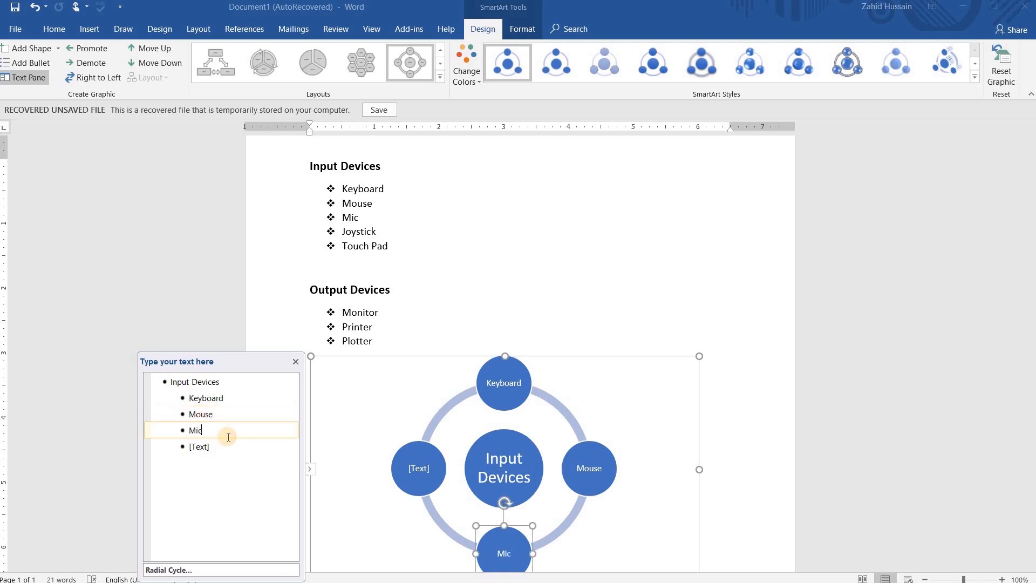
left_click(219, 444)
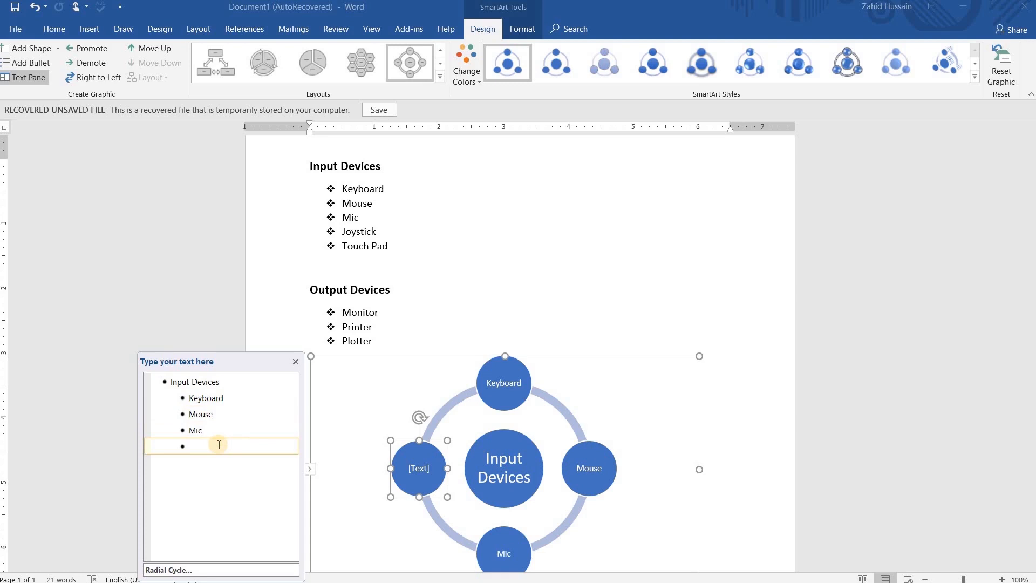
type("Joystick")
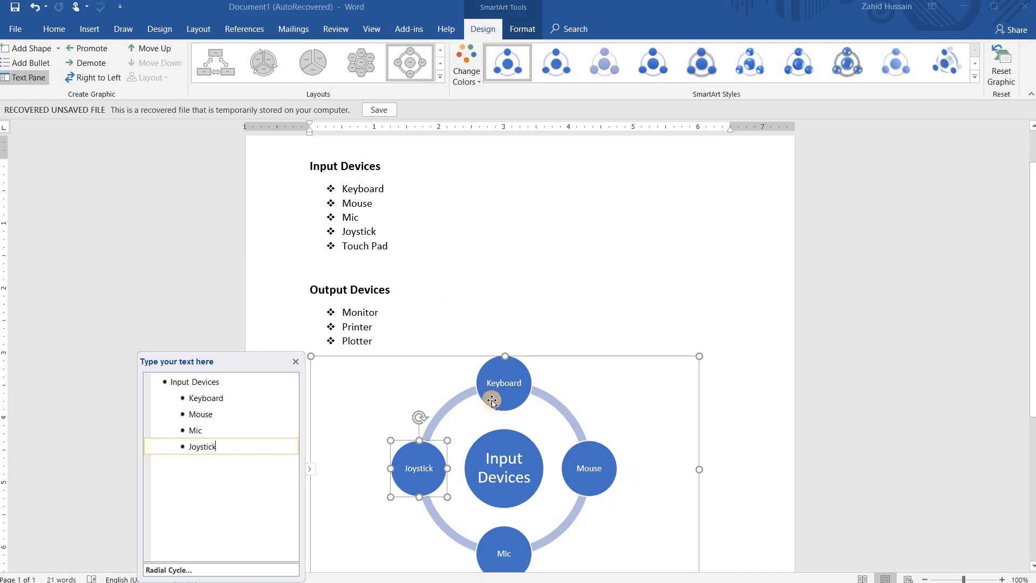
left_click(569, 369)
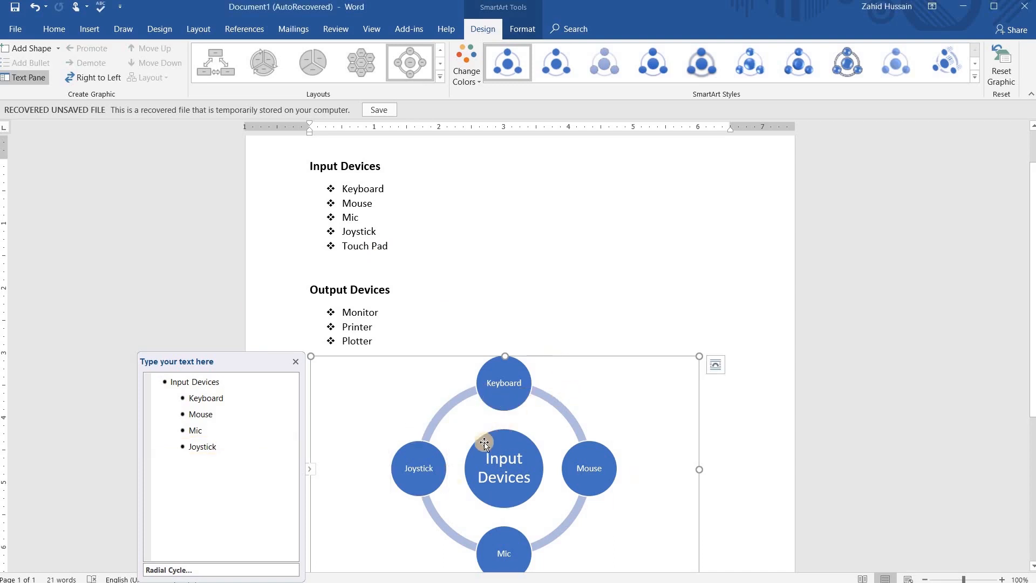
Step: Add a shape after the Joystick circle, label it "Touch Pad", and close the text pane
left_click(431, 452)
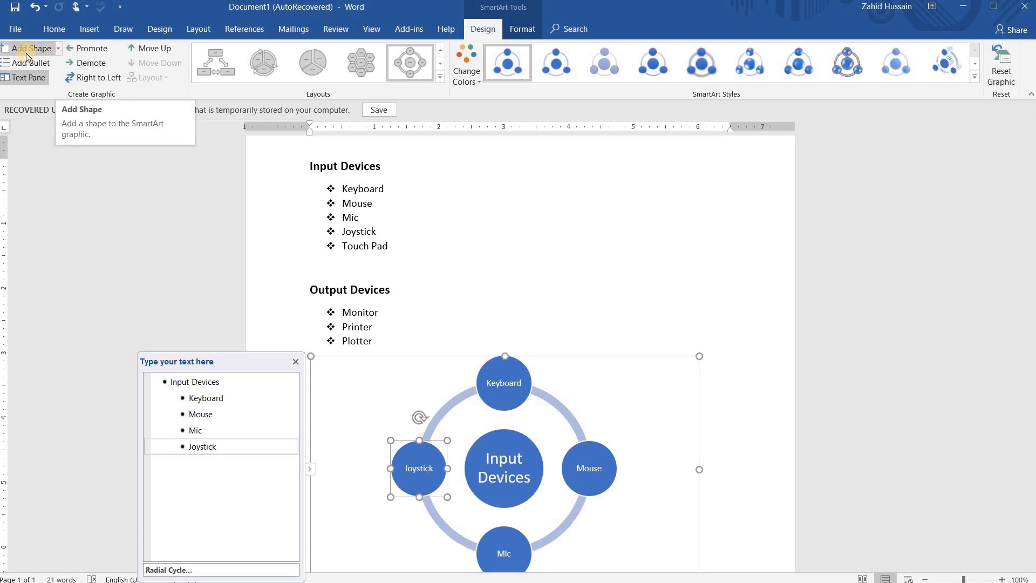
left_click(60, 47)
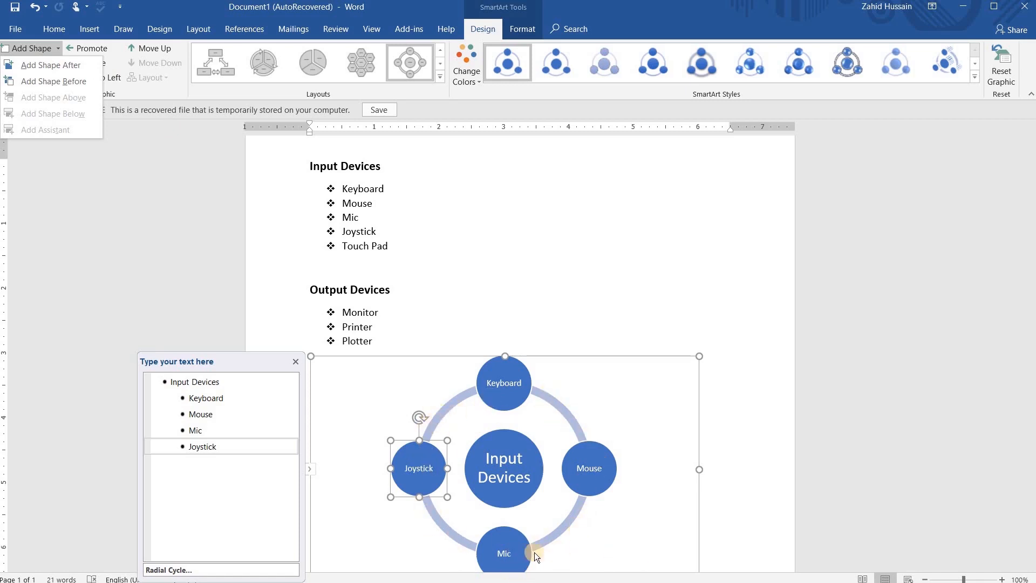
left_click(63, 70)
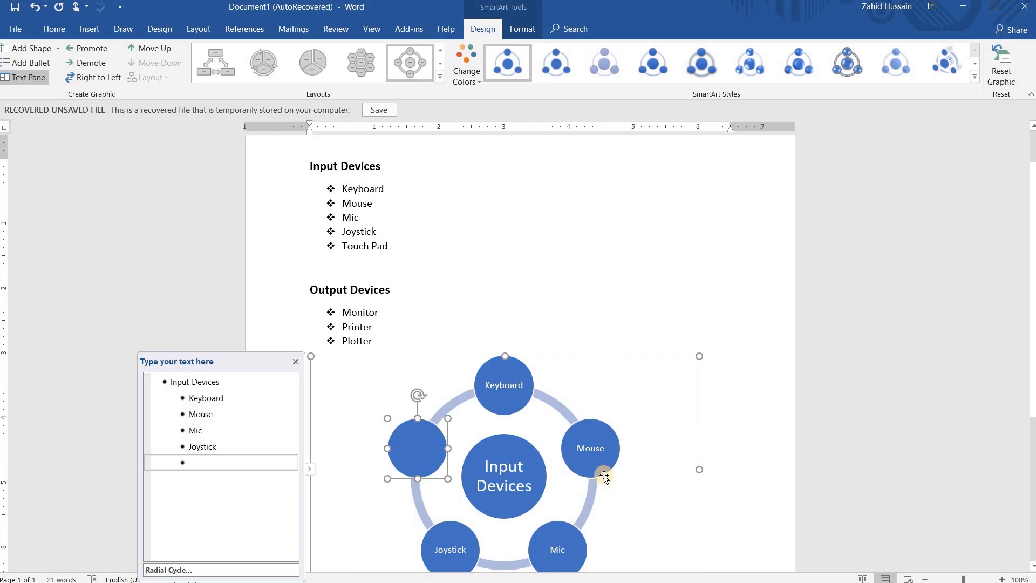
left_click(199, 463)
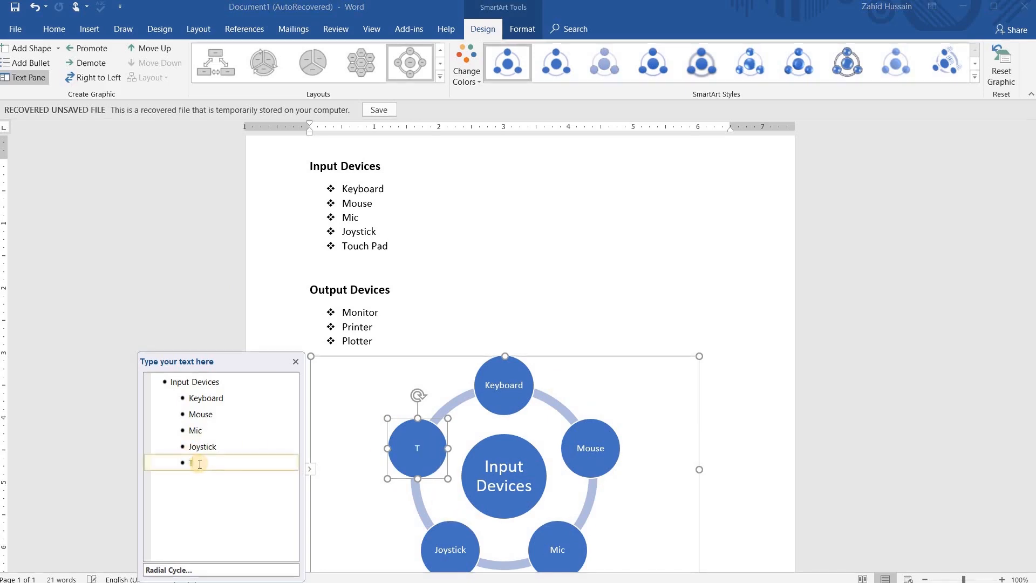
type("Touch Pad")
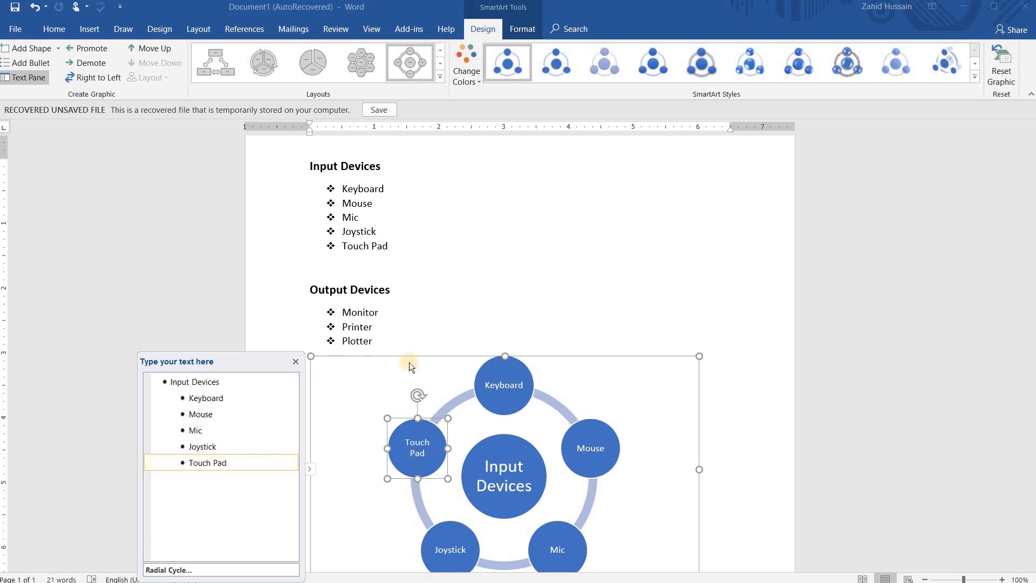
left_click(631, 360)
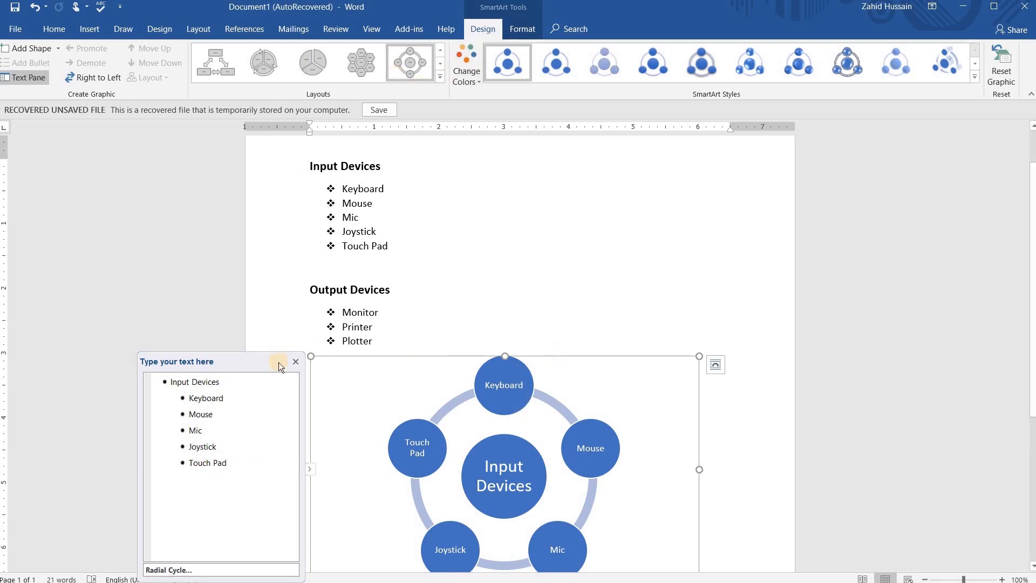
left_click(296, 362)
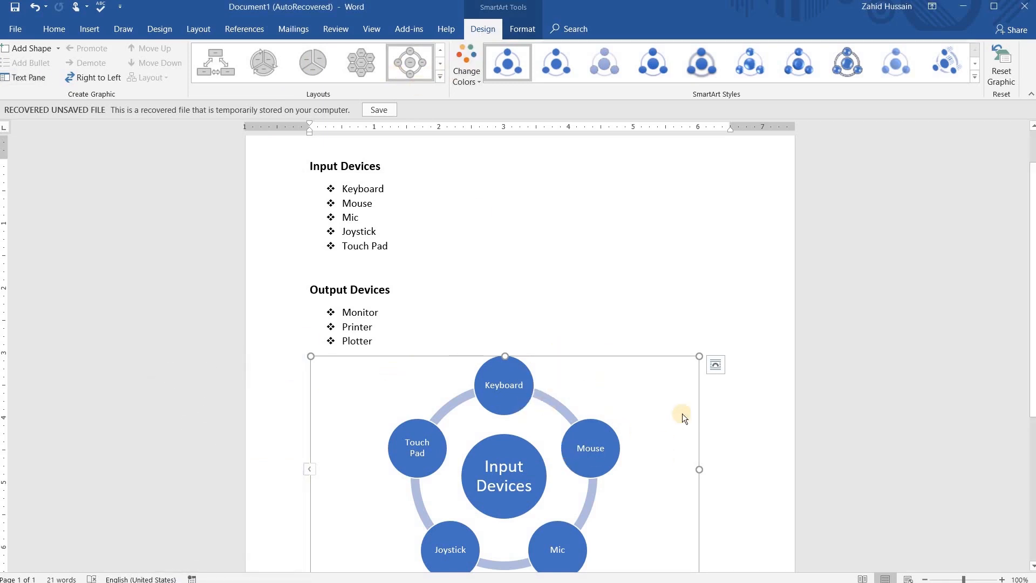
Step: Show the full set of alternative layouts for the Input Devices SmartArt graphic
scroll(682, 413, "down", 3)
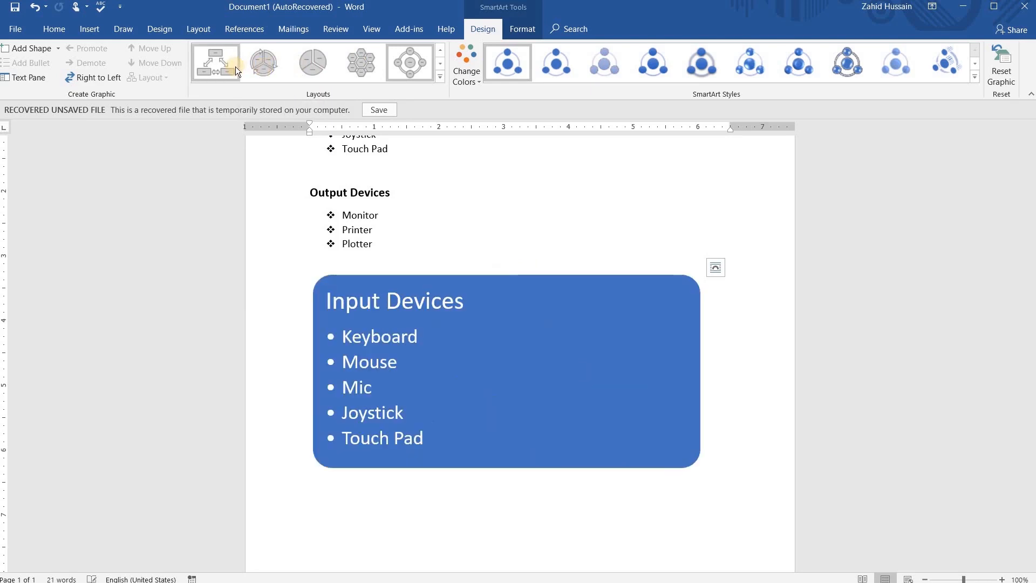
left_click(441, 77)
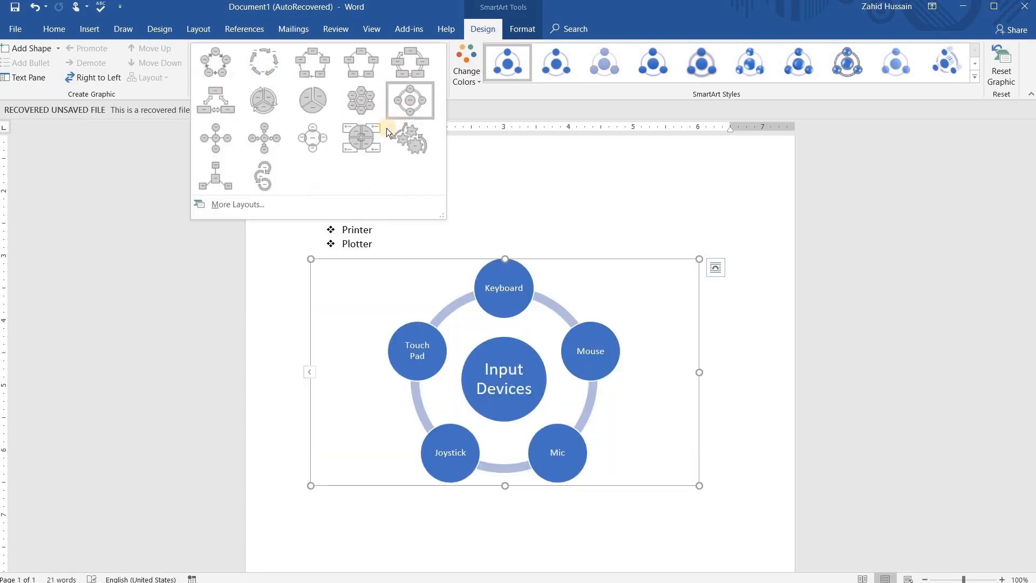